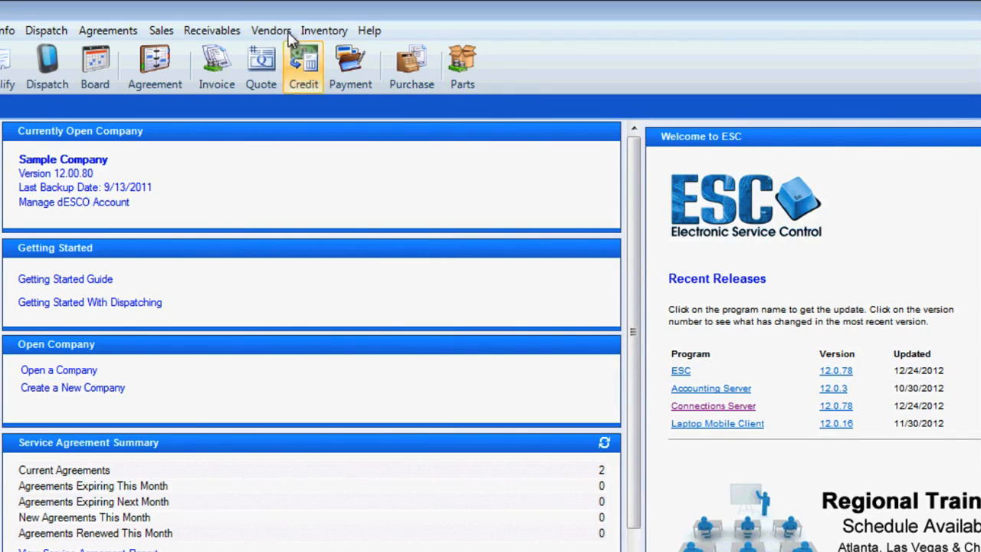
# - Set the purchase order counter's new starting number to 100
pyautogui.click(276, 32)
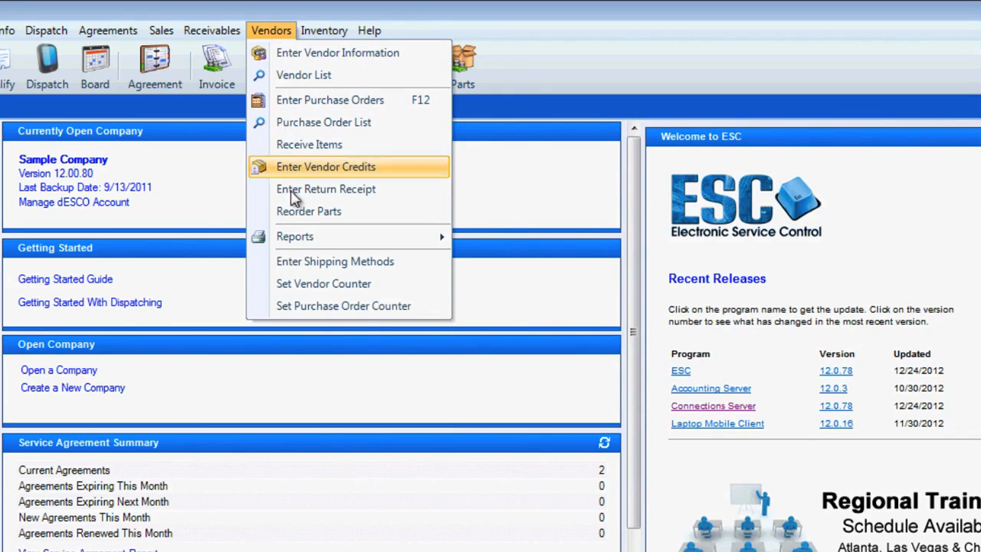
pyautogui.click(414, 306)
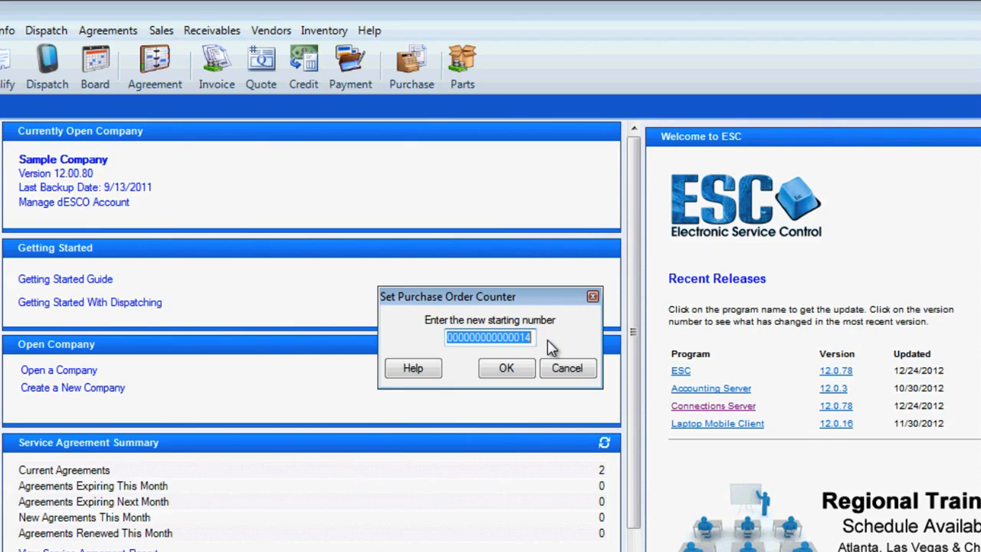
pyautogui.write('100')
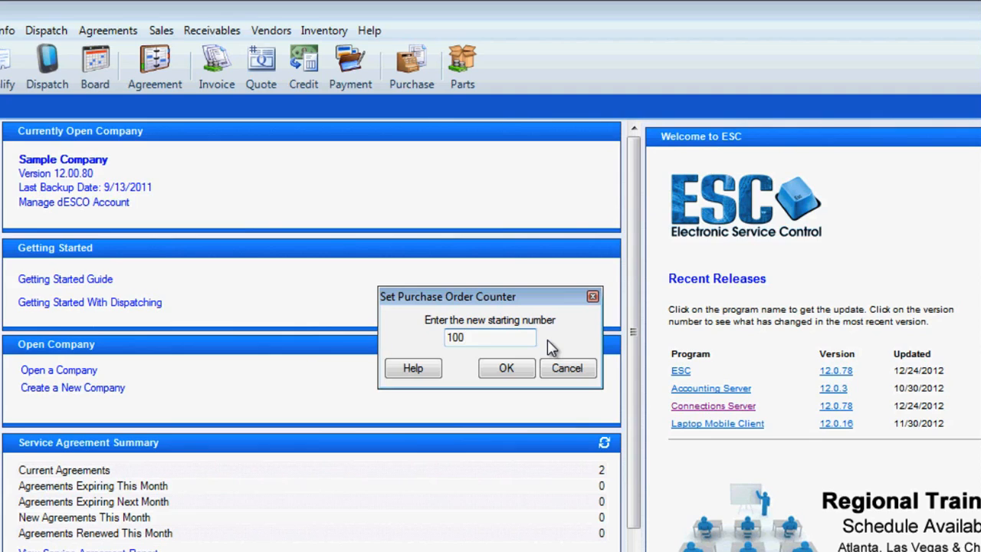
pyautogui.click(518, 370)
pyautogui.click(519, 371)
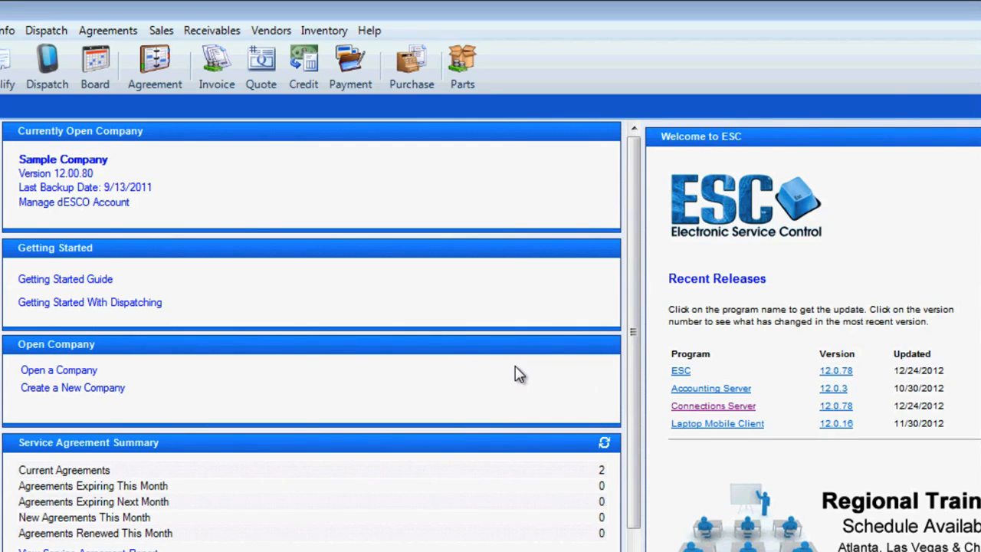
# - Start a new purchase order for the vendor City Supply, keeping its City Supply location
pyautogui.click(273, 31)
pyautogui.click(299, 100)
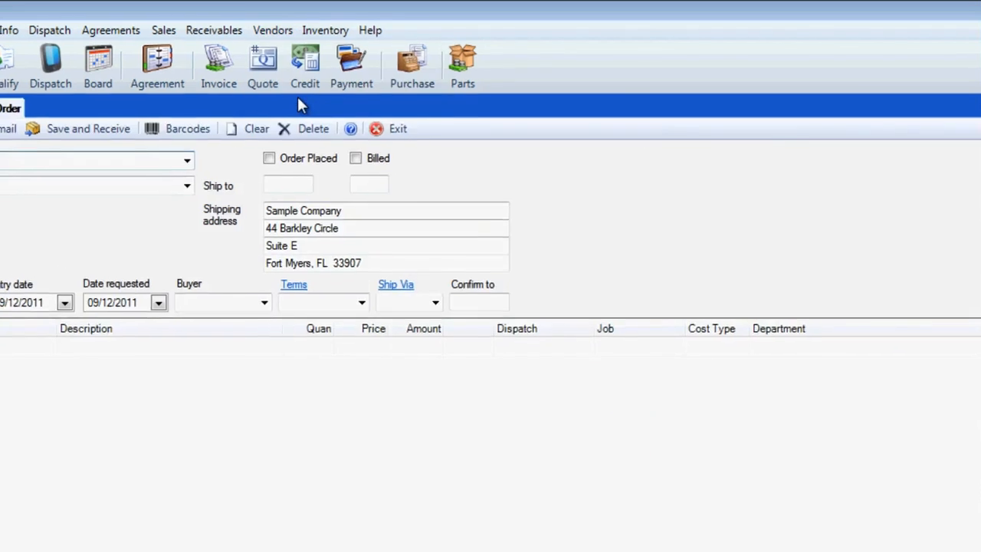
pyautogui.write('City Supply 0038')
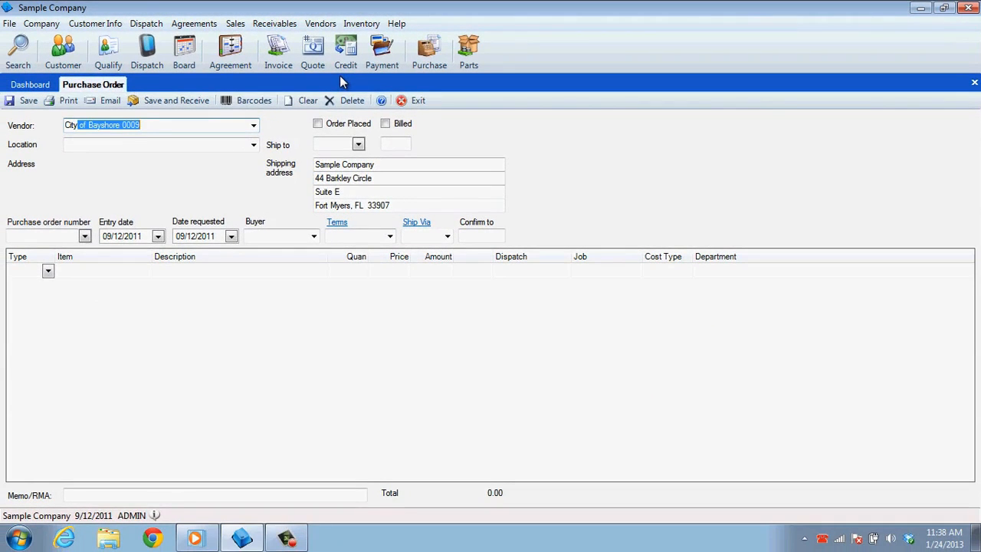
pyautogui.press('Tab')
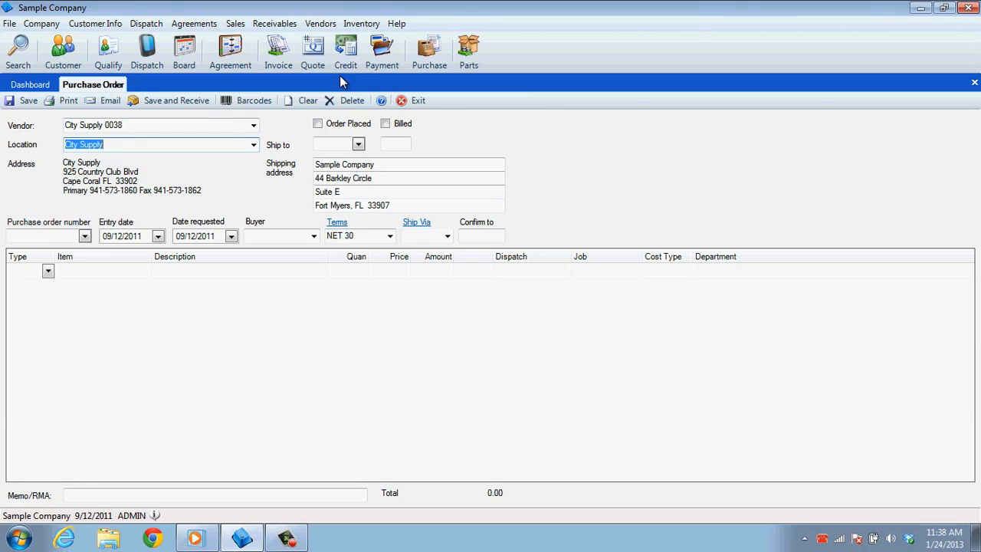
pyautogui.click(253, 145)
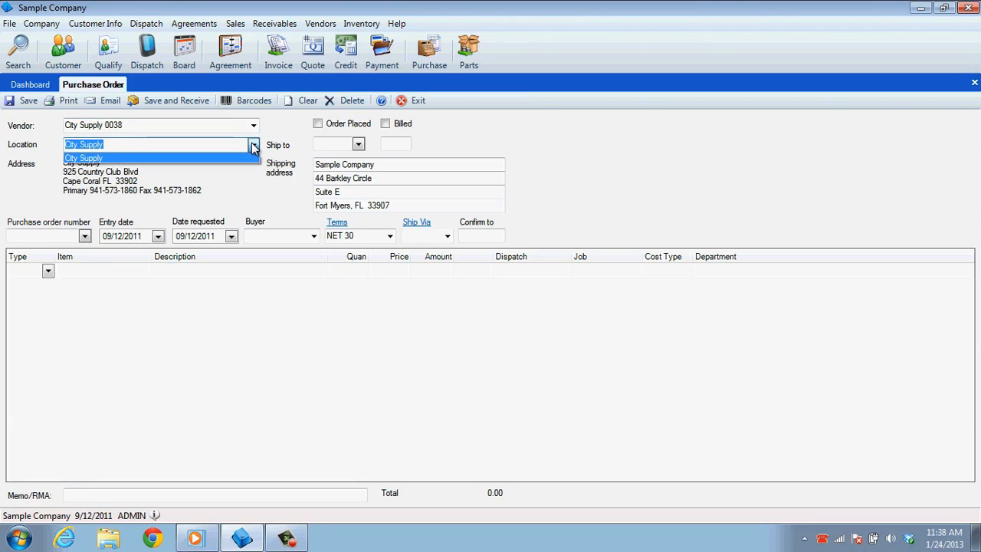
pyautogui.click(254, 145)
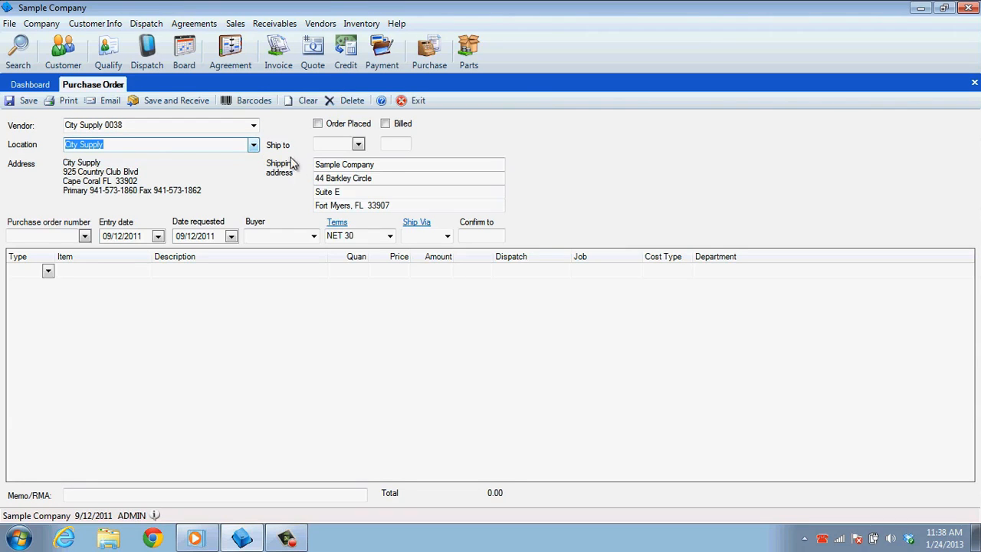
# - Look through the customer list available for the order's ship-to address, then close it without choosing anyone
pyautogui.click(359, 145)
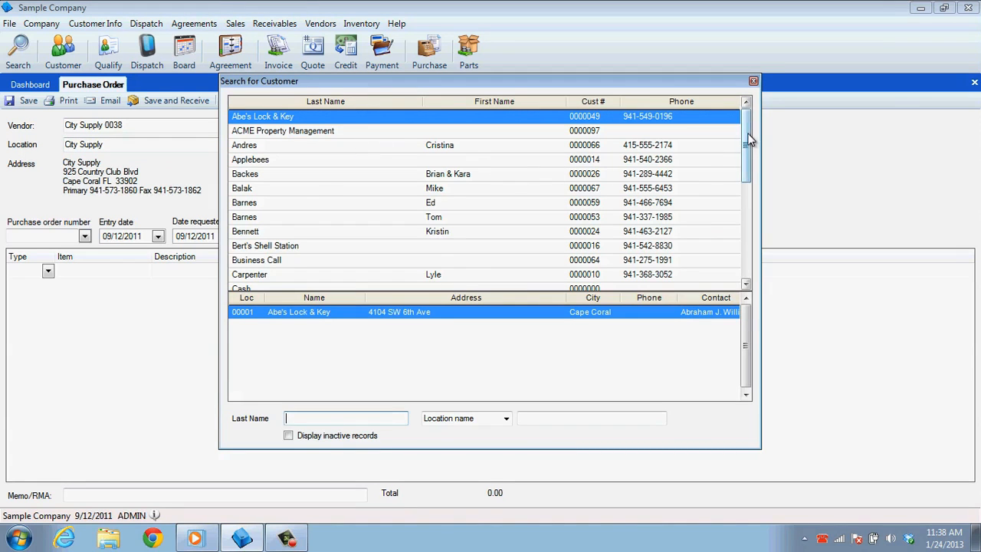
pyautogui.moveTo(745, 131); pyautogui.dragTo(747, 224)
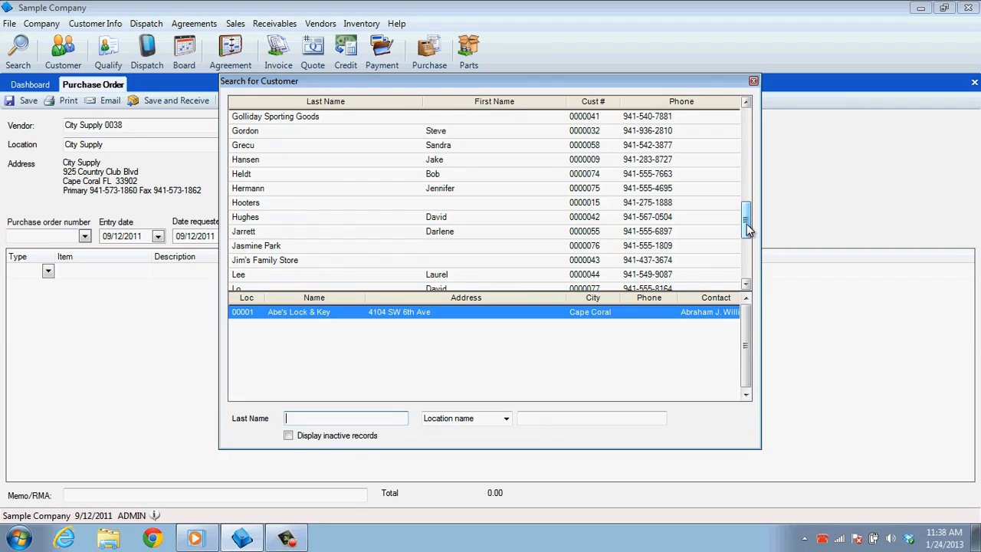
pyautogui.click(755, 82)
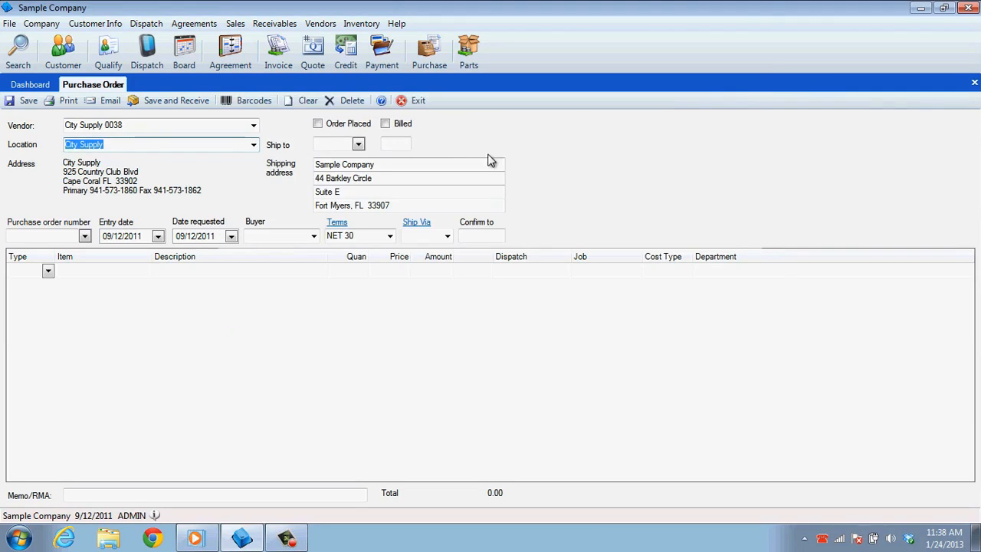
# - Fill in the purchase order number and assign the buyer, keeping the entry and requested dates
pyautogui.click(43, 235)
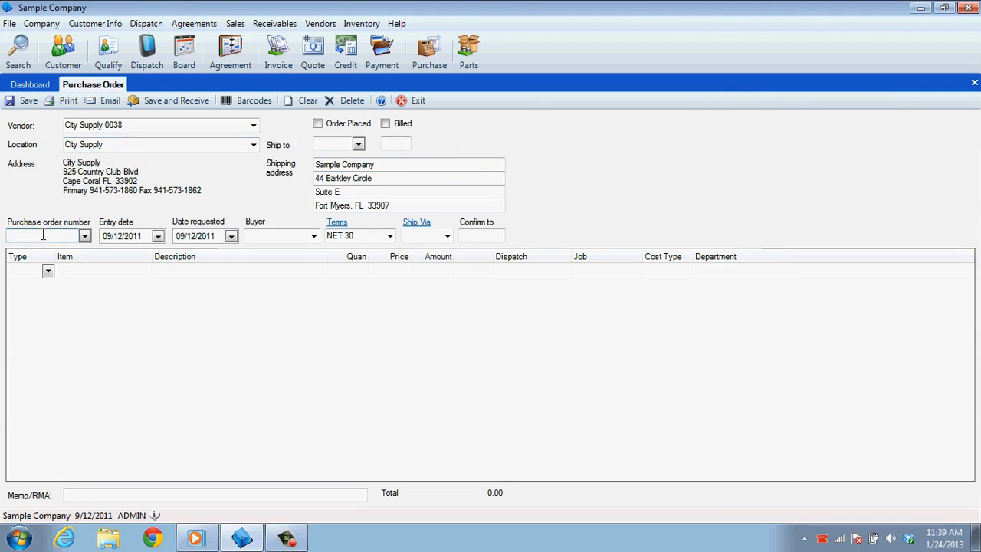
pyautogui.write('100')
pyautogui.press('Tab')
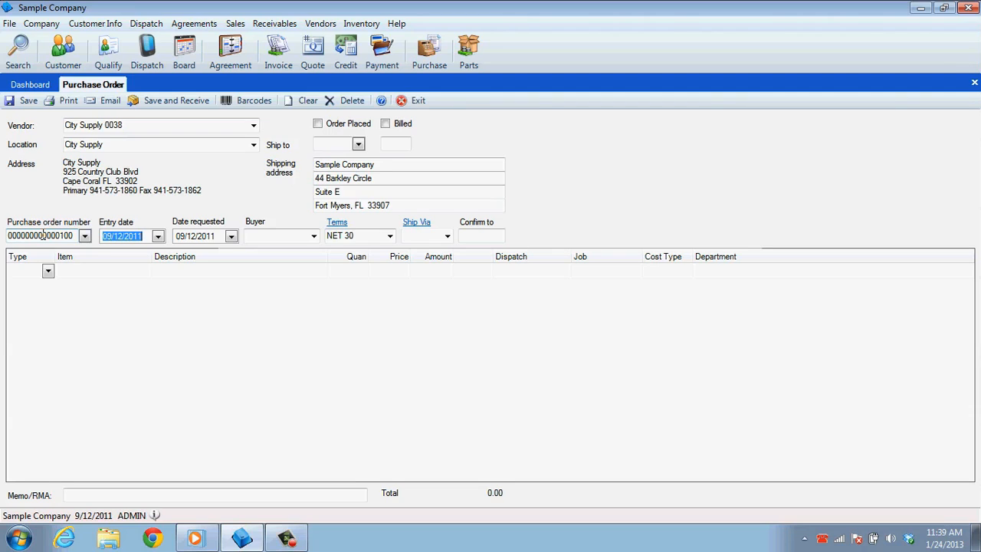
pyautogui.click(217, 234)
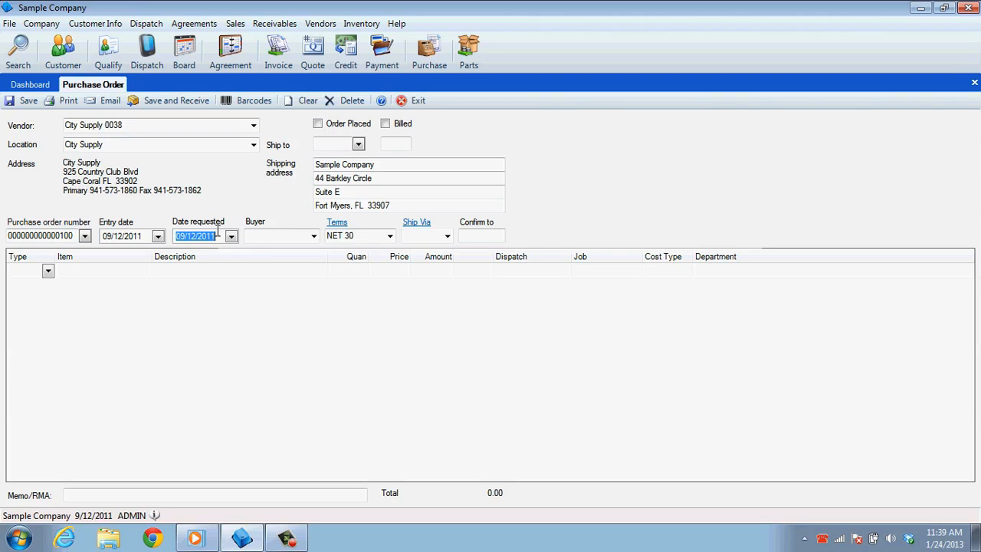
pyautogui.click(270, 236)
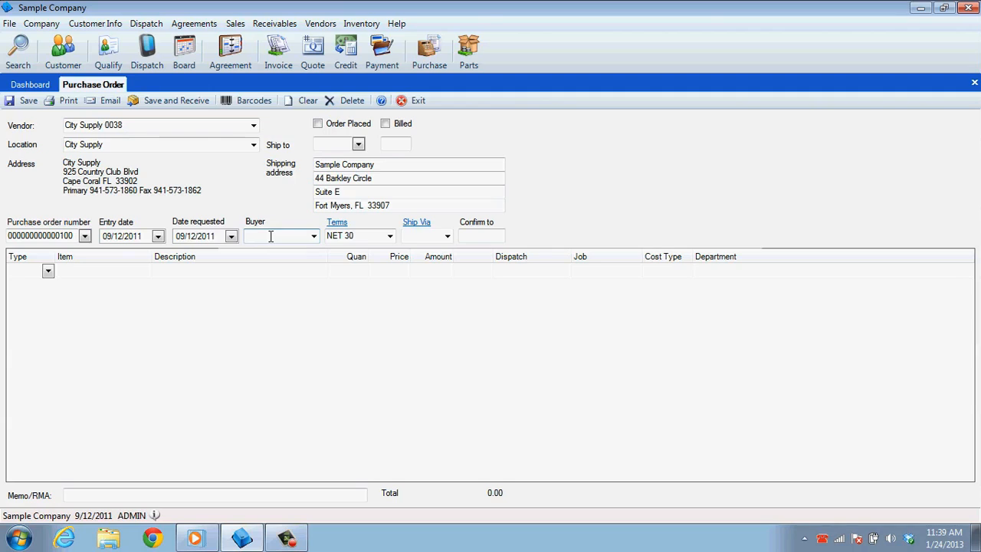
pyautogui.write('Margaret C 0006')
pyautogui.press('Tab')
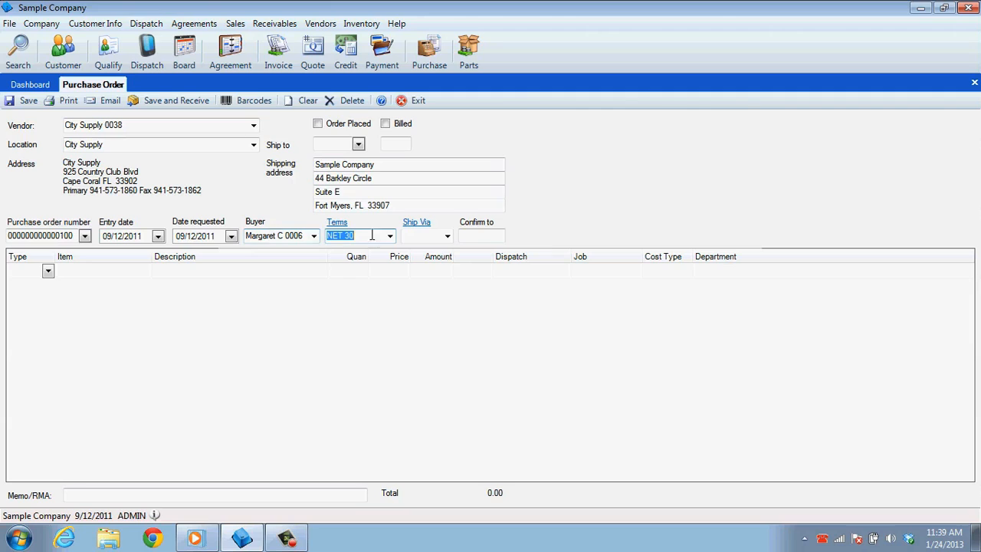
# - Enter the vendor contact's first name as the Confirm to person and set the shipping method to Overnight
pyautogui.click(482, 236)
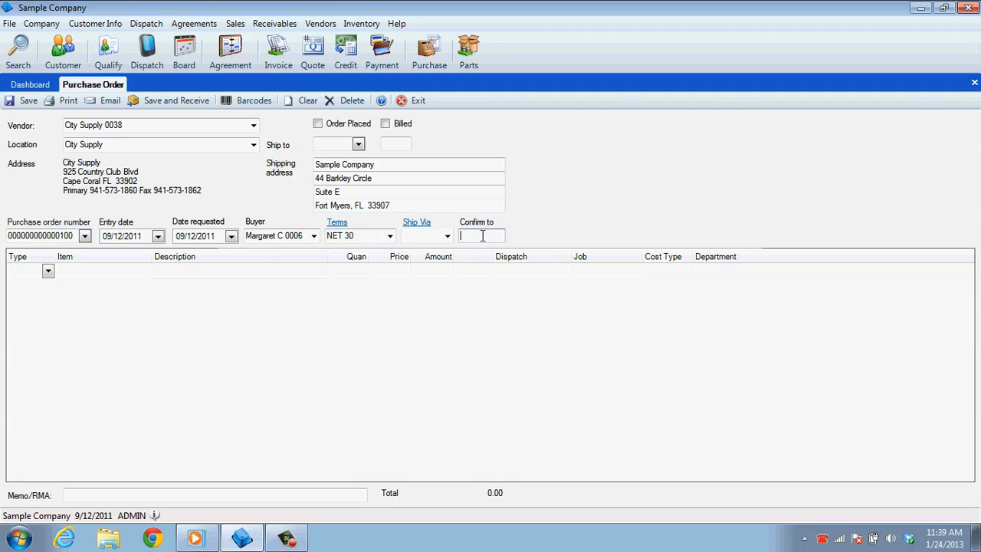
pyautogui.write('Jim')
pyautogui.click(447, 237)
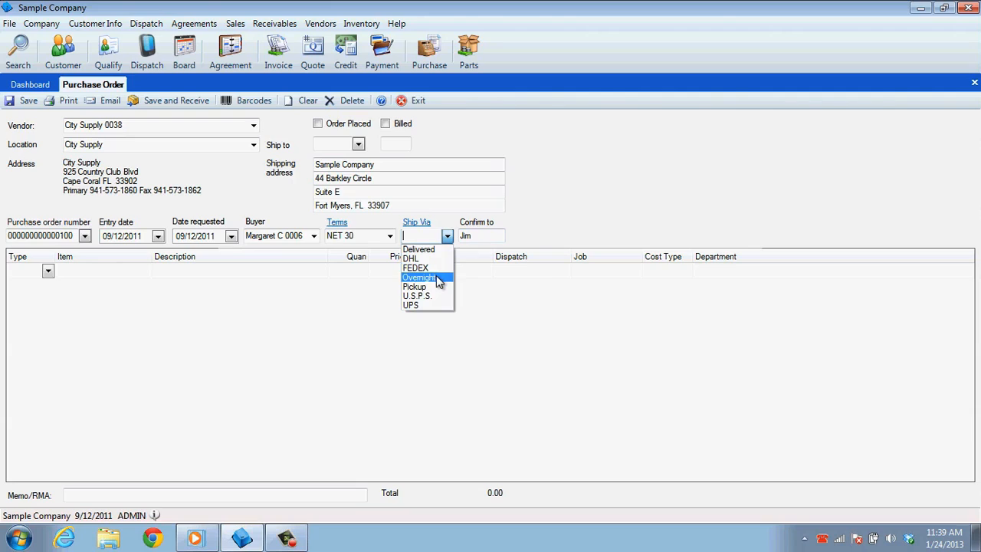
pyautogui.click(436, 275)
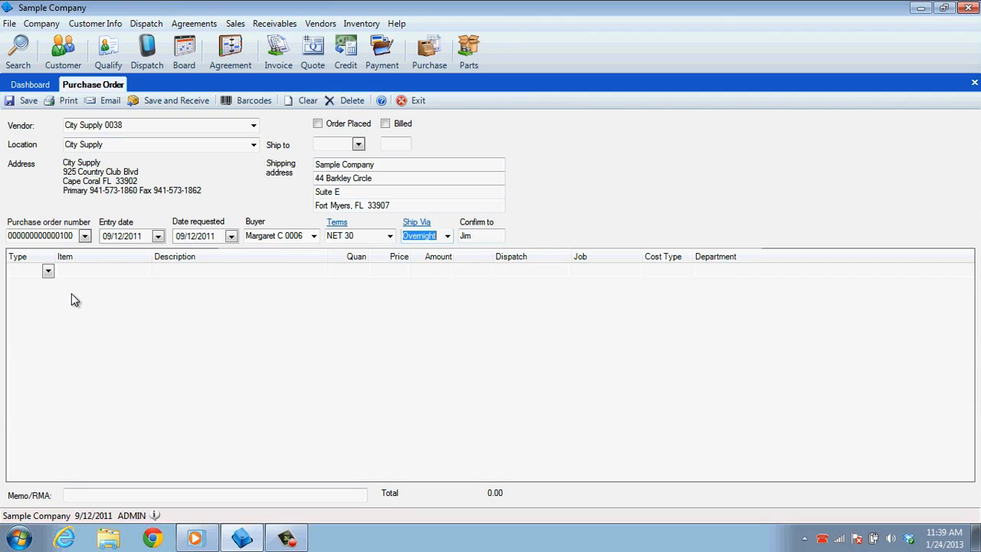
# - Add an Item line for part 6200001 to the purchase order with a quantity of 3
pyautogui.click(47, 270)
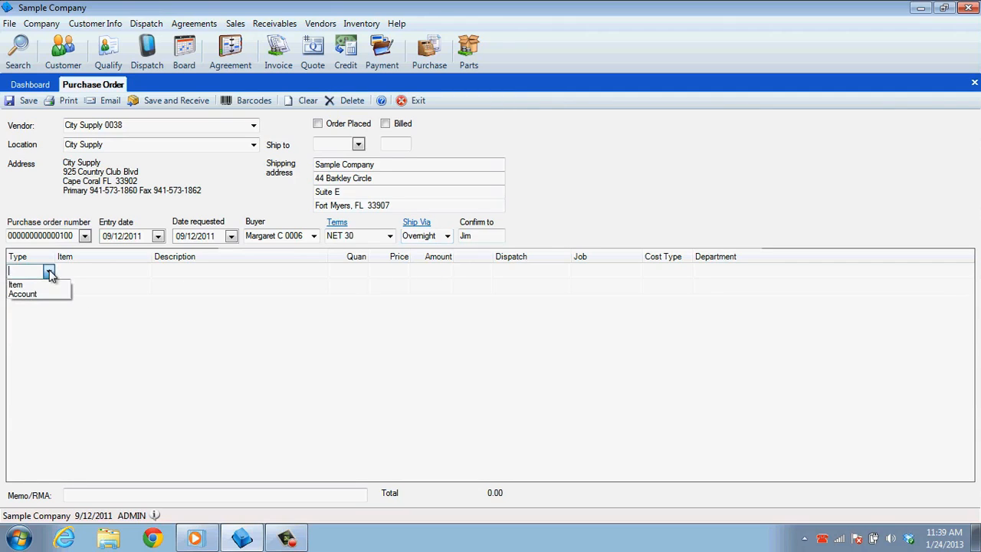
pyautogui.click(47, 284)
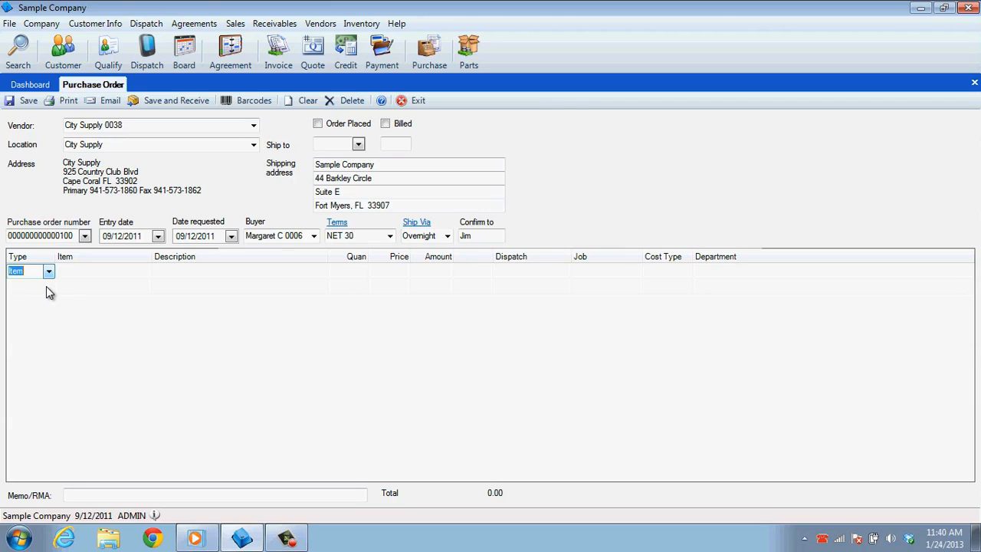
pyautogui.press('Tab')
pyautogui.write('6200')
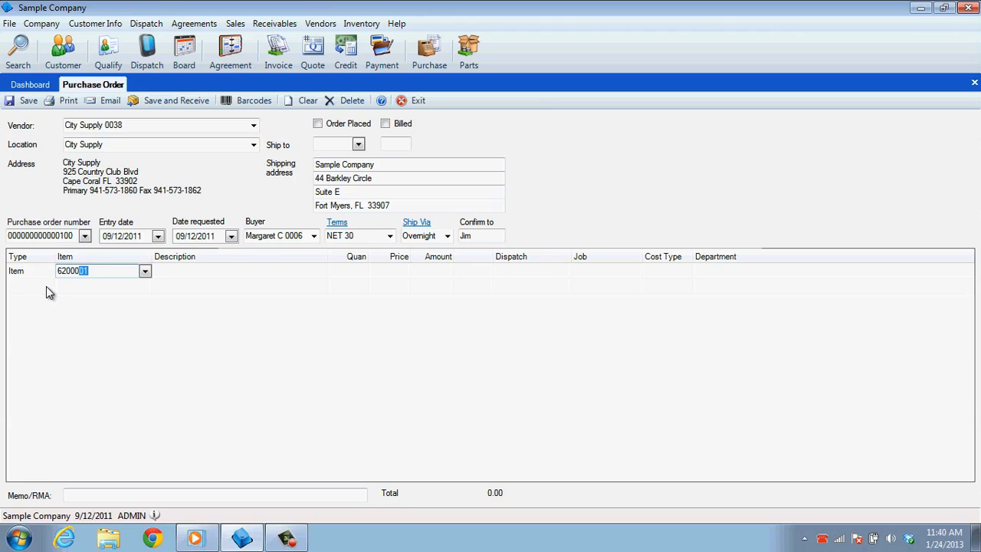
pyautogui.press('Tab')
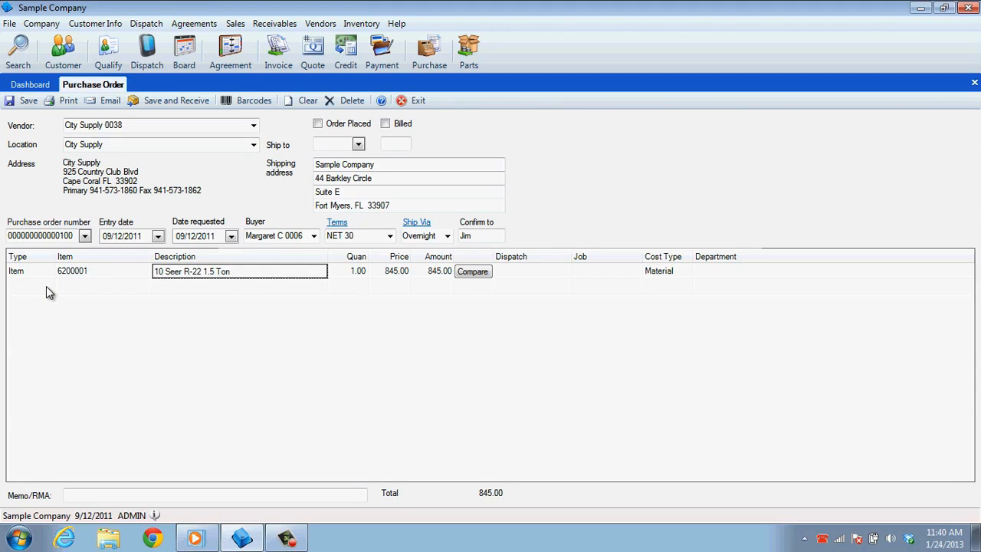
pyautogui.press('Tab')
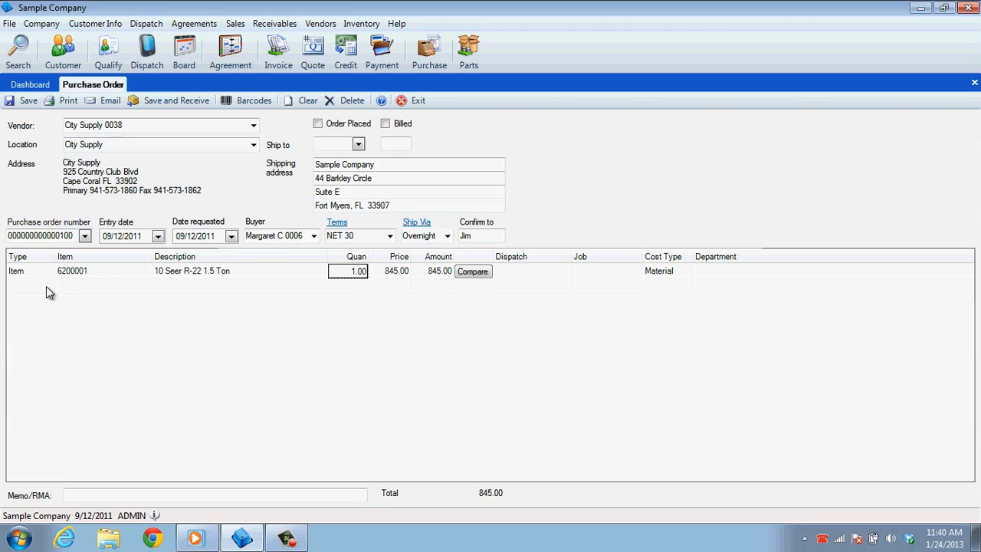
pyautogui.write('3')
pyautogui.press('Tab')
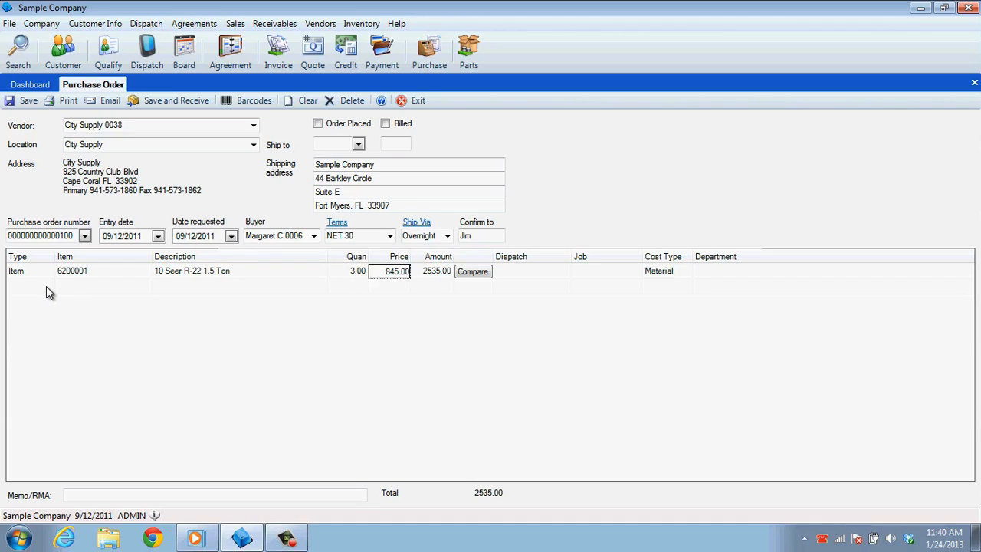
# - Compare the vendors' prices for part 6200001 and close the comparison without changes
pyautogui.click(482, 269)
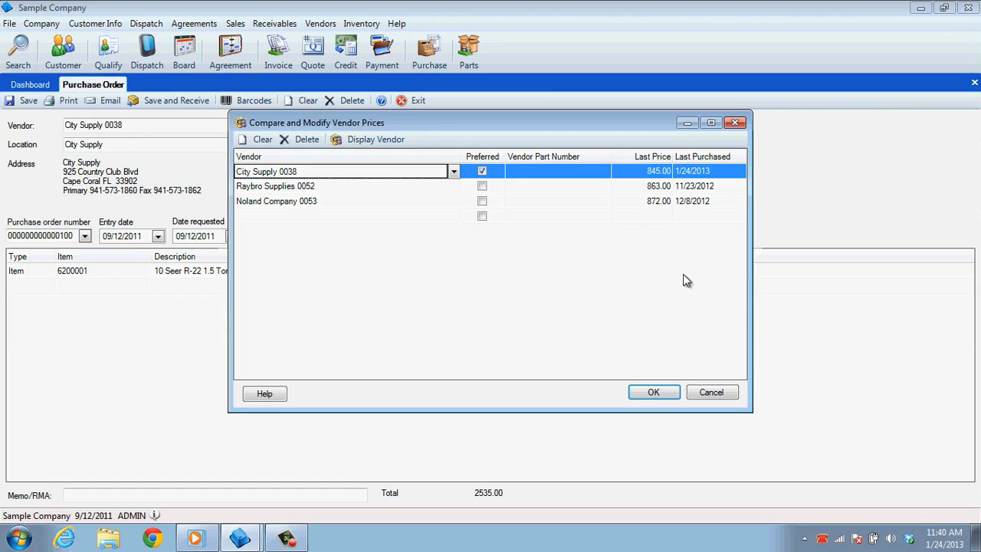
pyautogui.click(654, 393)
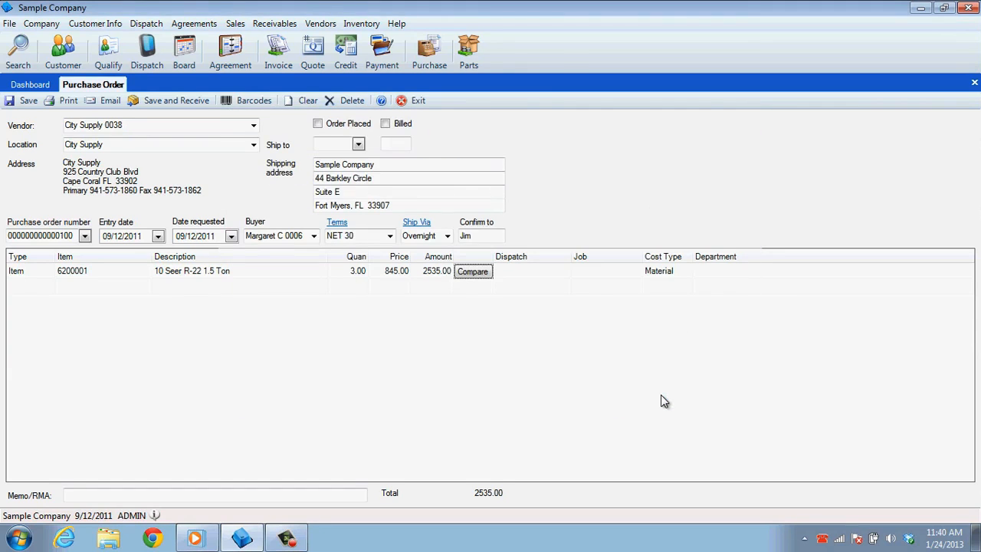
# - View the dispatches and jobs that the item line can be linked to, without selecting any
pyautogui.click(537, 271)
pyautogui.click(567, 272)
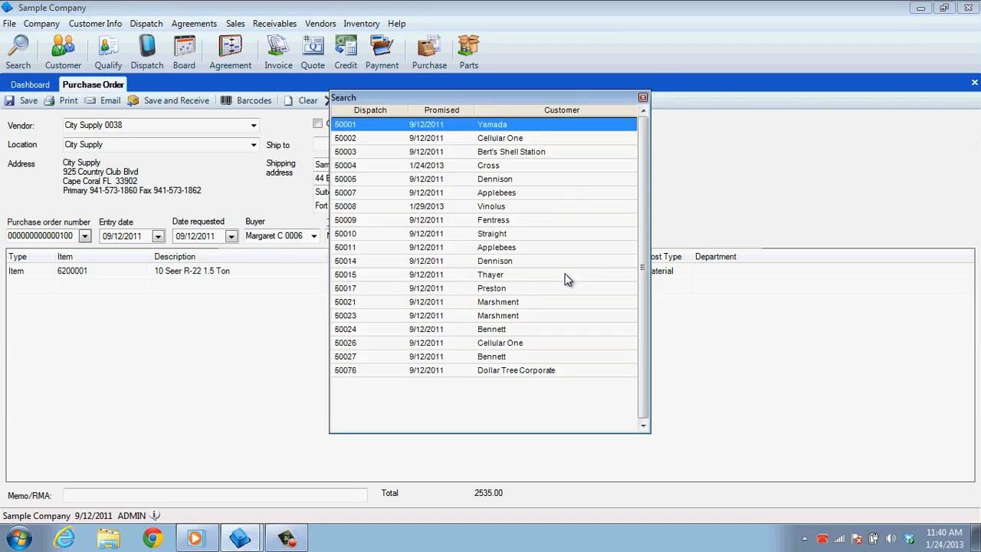
pyautogui.click(643, 99)
pyautogui.click(639, 270)
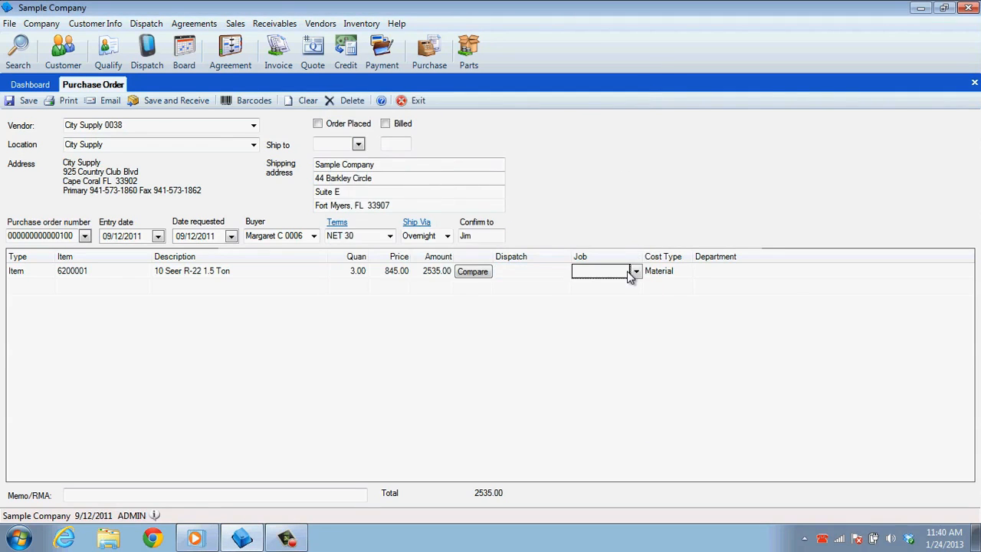
pyautogui.click(637, 272)
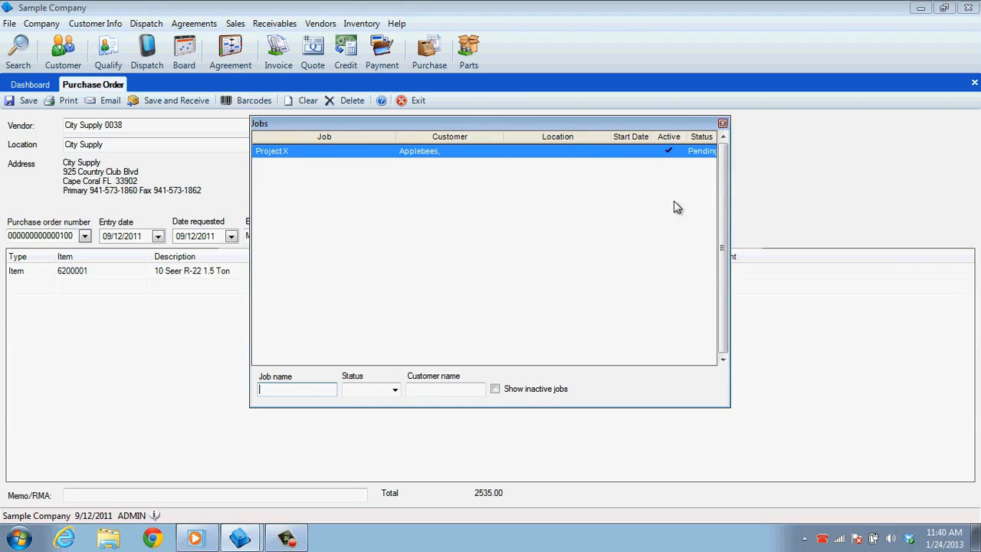
pyautogui.click(723, 122)
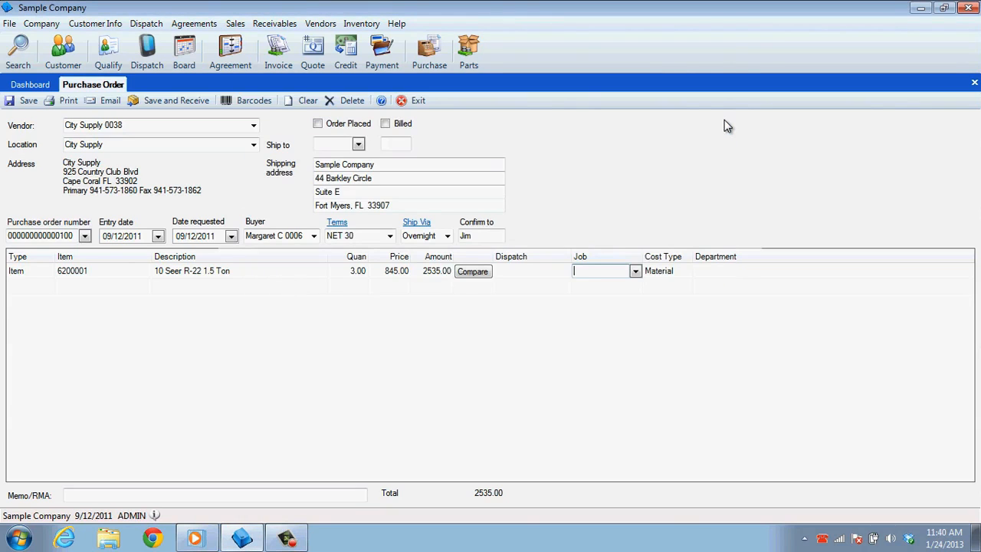
# - Set the cost type of the part 6200001 line to Equipment
pyautogui.click(683, 271)
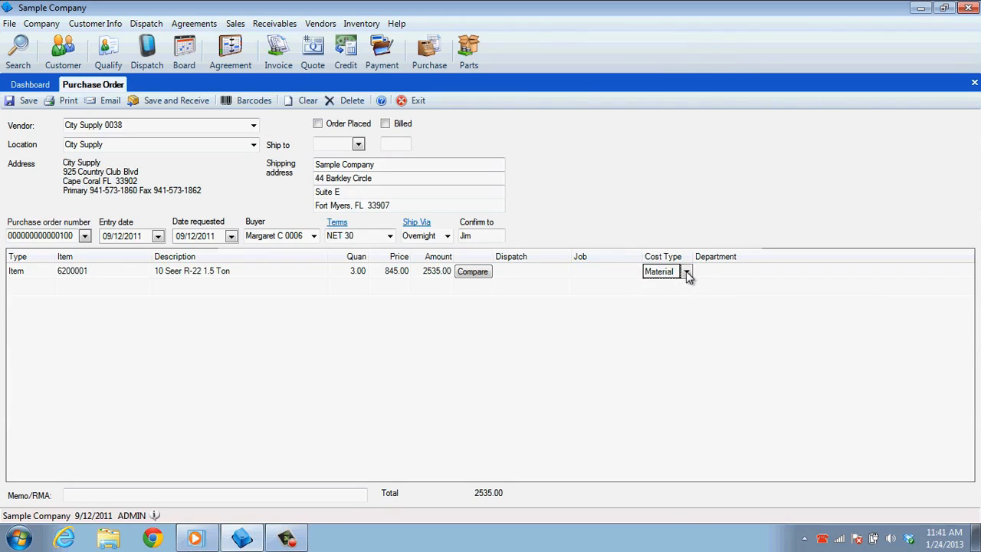
pyautogui.click(687, 273)
pyautogui.click(685, 295)
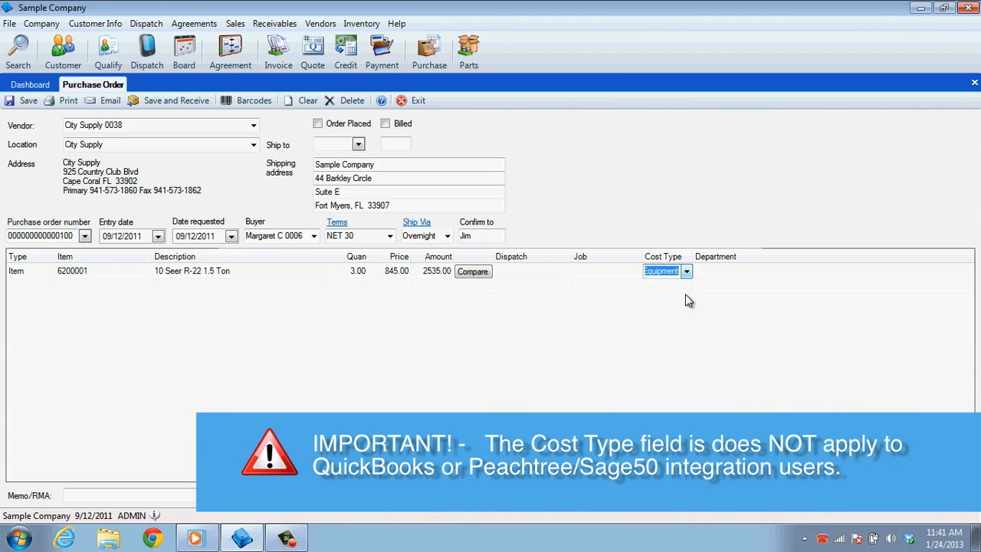
pyautogui.press('Tab')
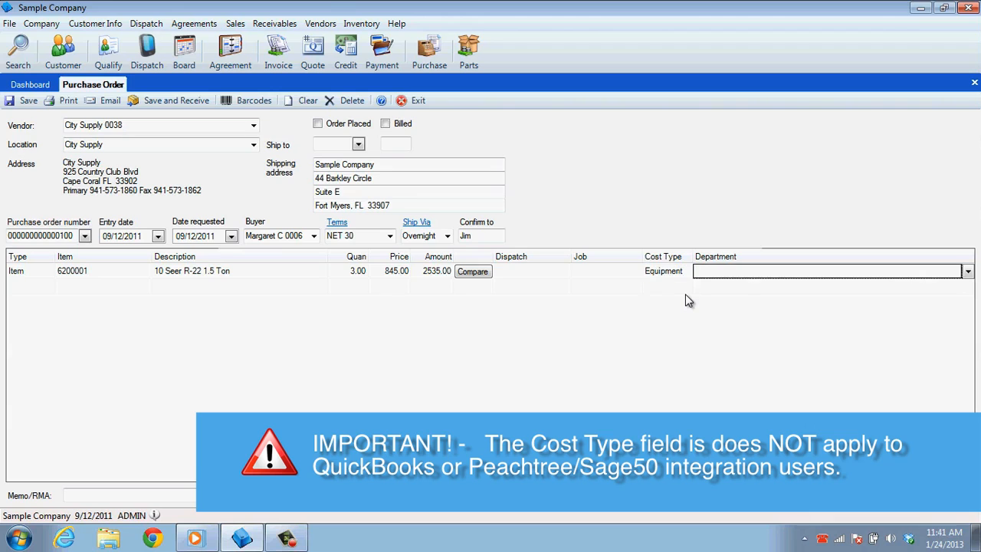
# - View the departments available for the part 6200001 line, without selecting any
pyautogui.click(967, 273)
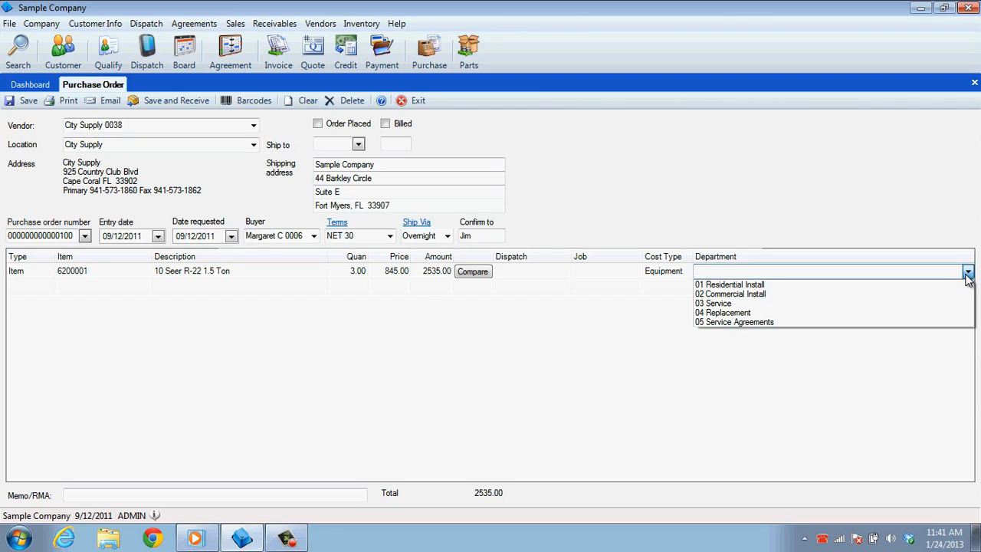
pyautogui.click(967, 274)
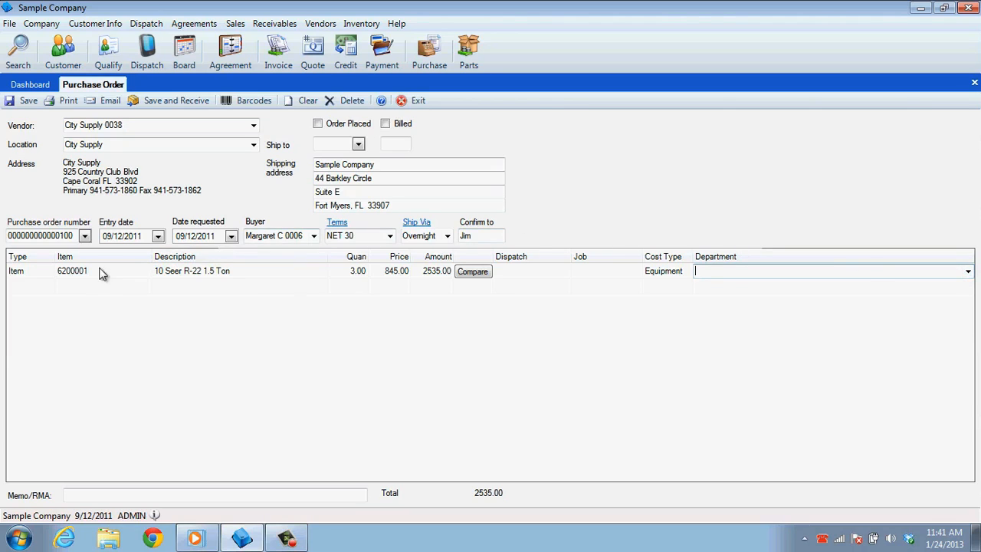
# - Add an Account line for 510000 Freight to the purchase order with a price of 102.75
pyautogui.click(50, 289)
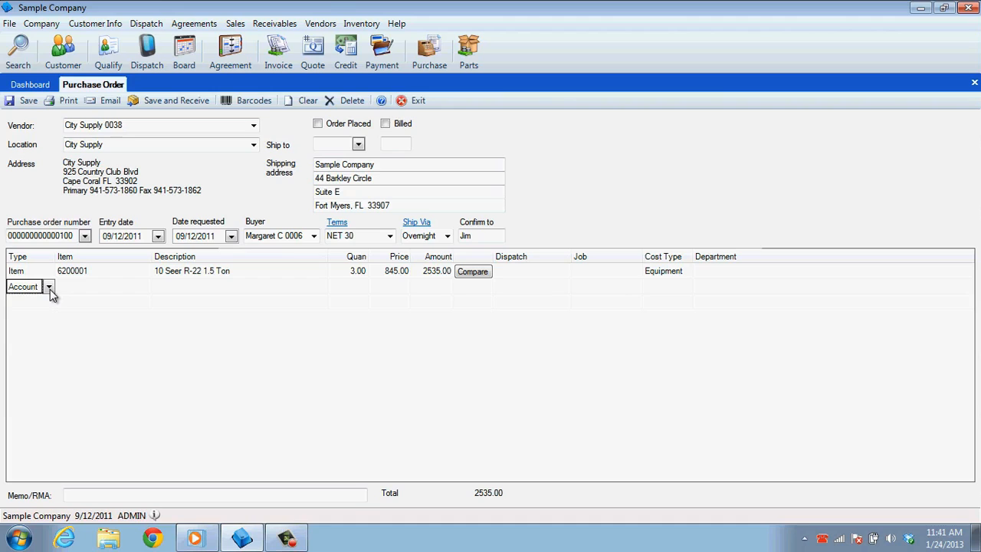
pyautogui.click(84, 289)
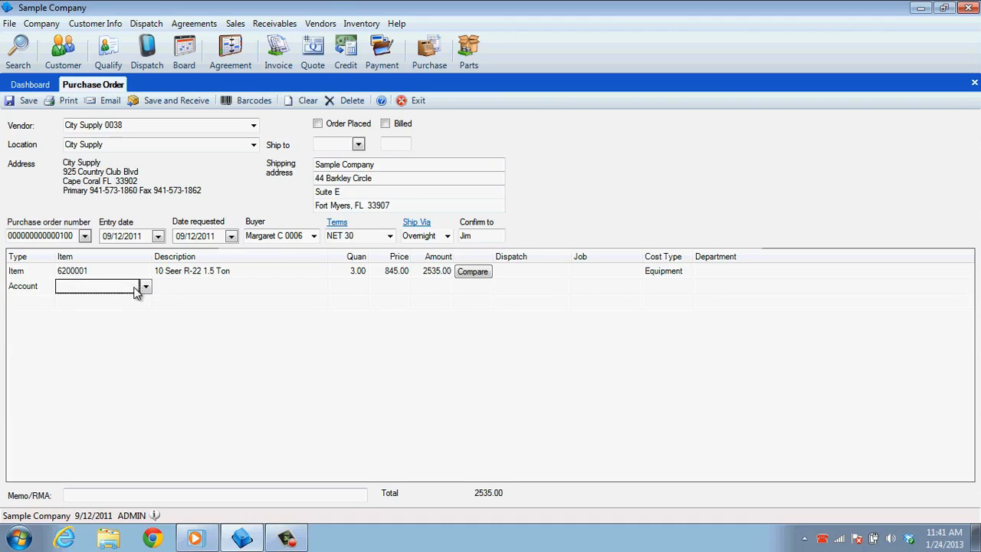
pyautogui.click(145, 289)
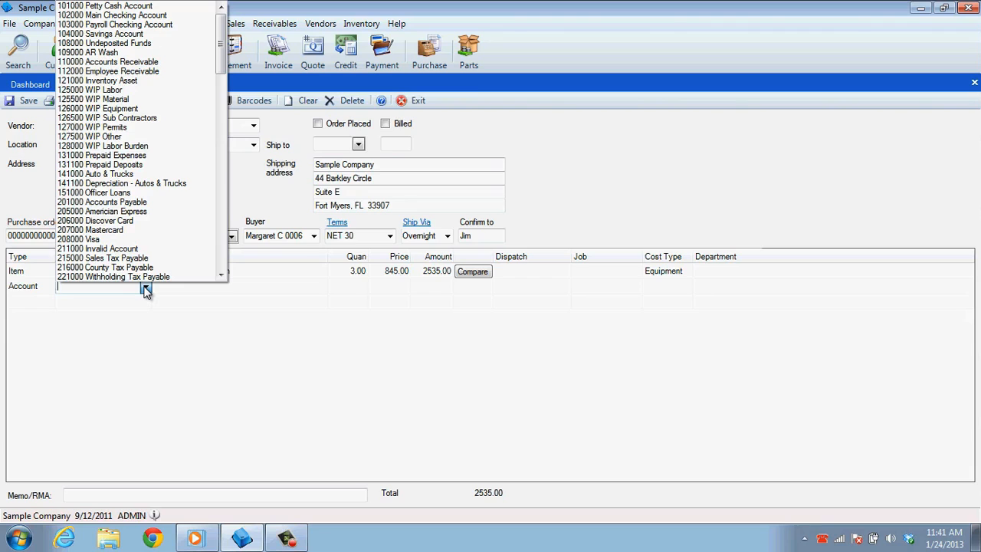
pyautogui.write('510000 Freight')
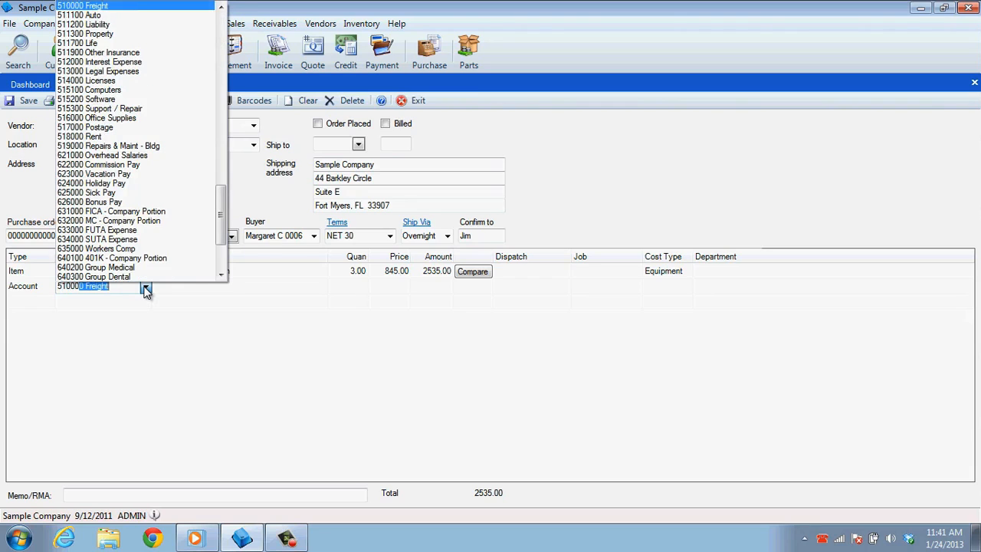
pyautogui.press('Tab')
pyautogui.press('Tab')
pyautogui.press('Tab')
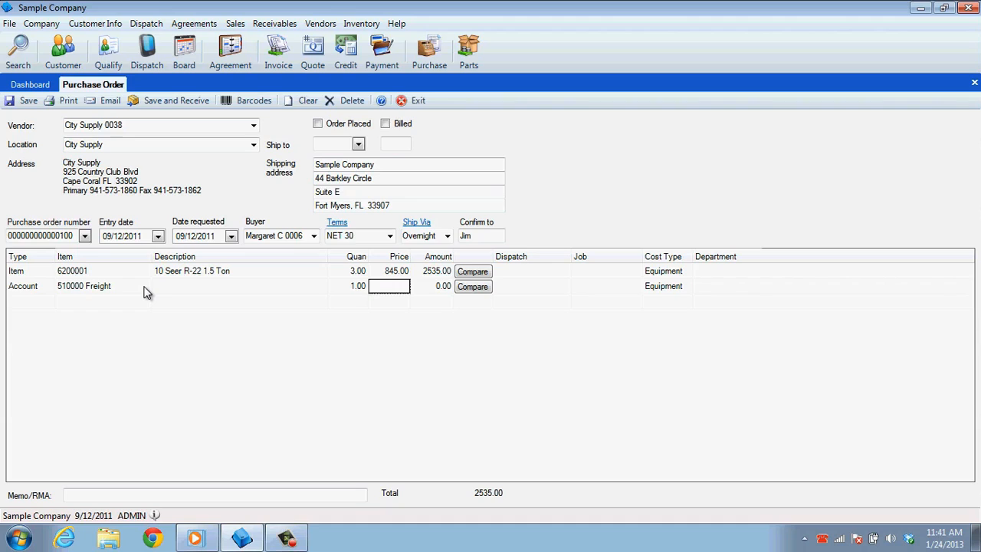
pyautogui.write('102.75')
pyautogui.press('Tab')
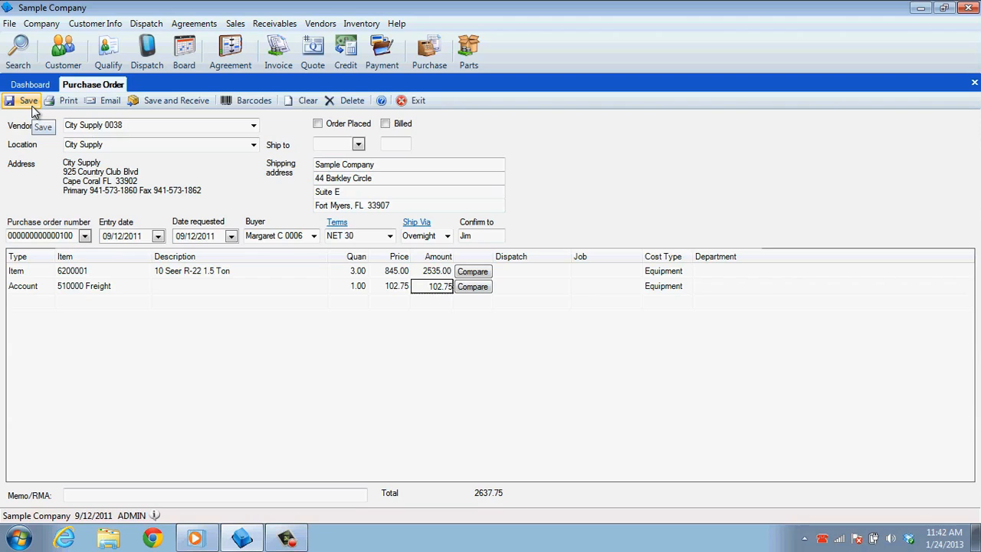
# - Save the purchase order for receiving and save a receipt for 2 of part 6200001 and 1 of 510000 Freight
pyautogui.click(176, 100)
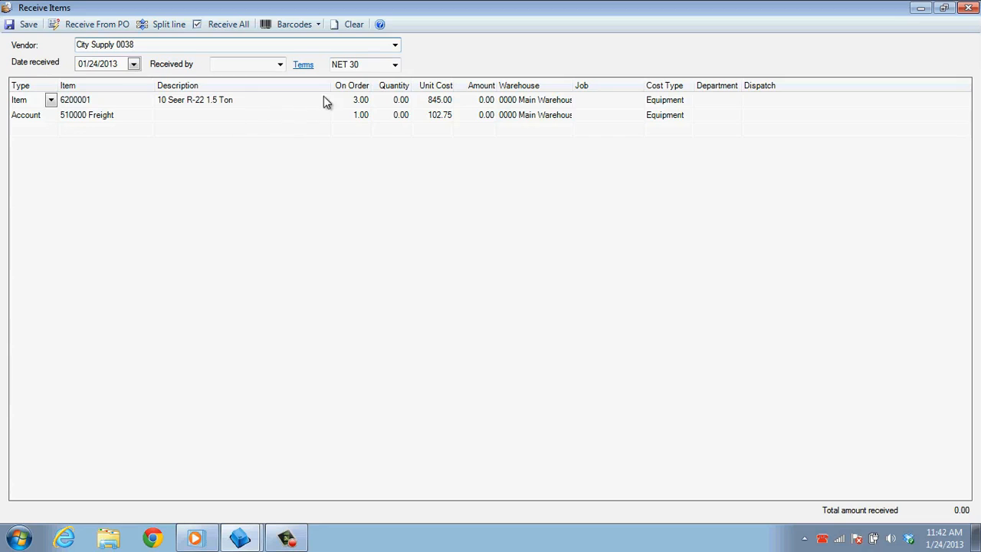
pyautogui.click(381, 105)
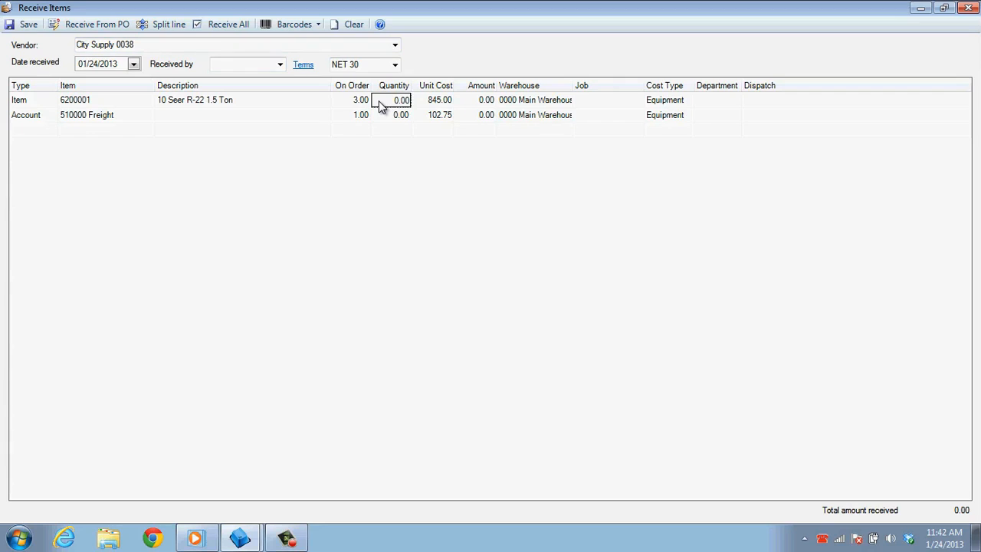
pyautogui.write('2')
pyautogui.press('Return')
pyautogui.write('1')
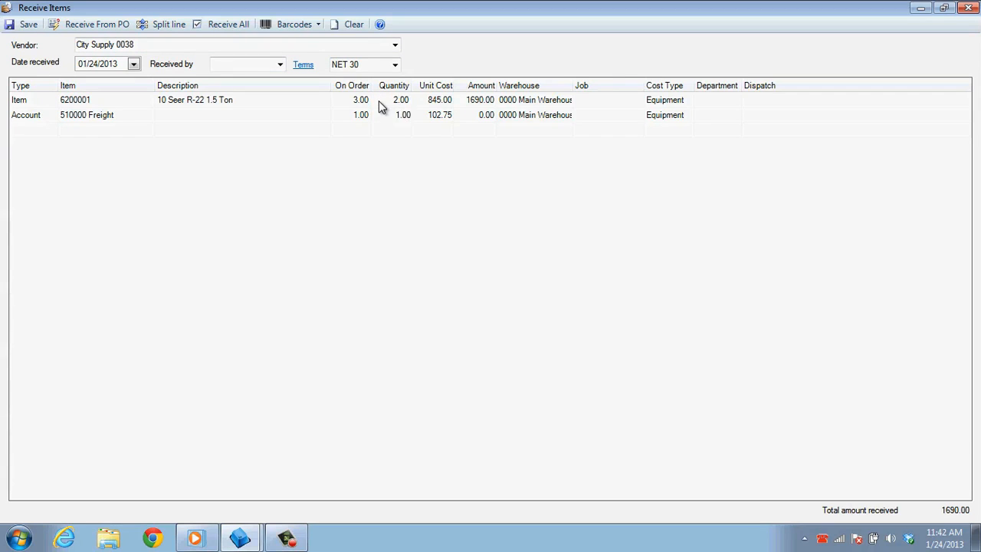
pyautogui.press('Return')
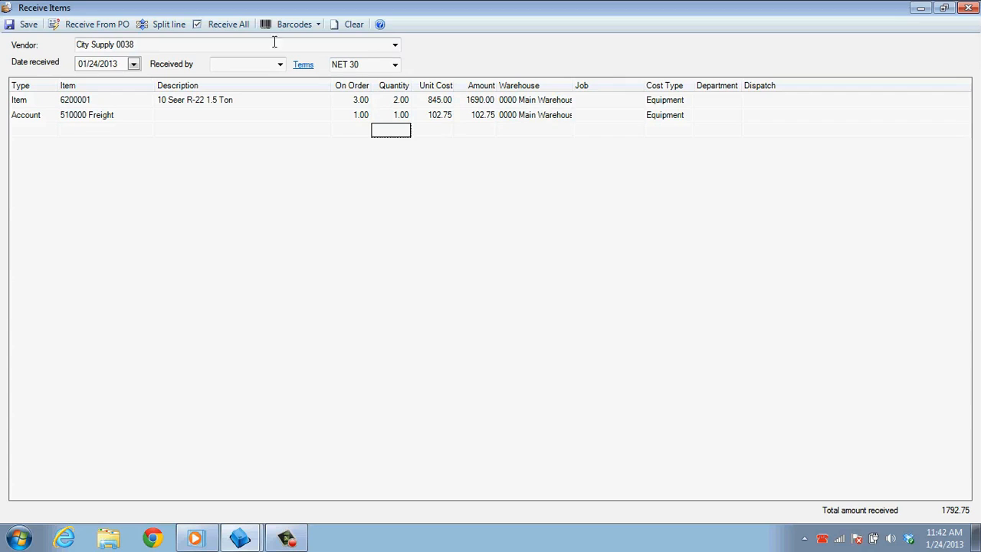
pyautogui.click(29, 25)
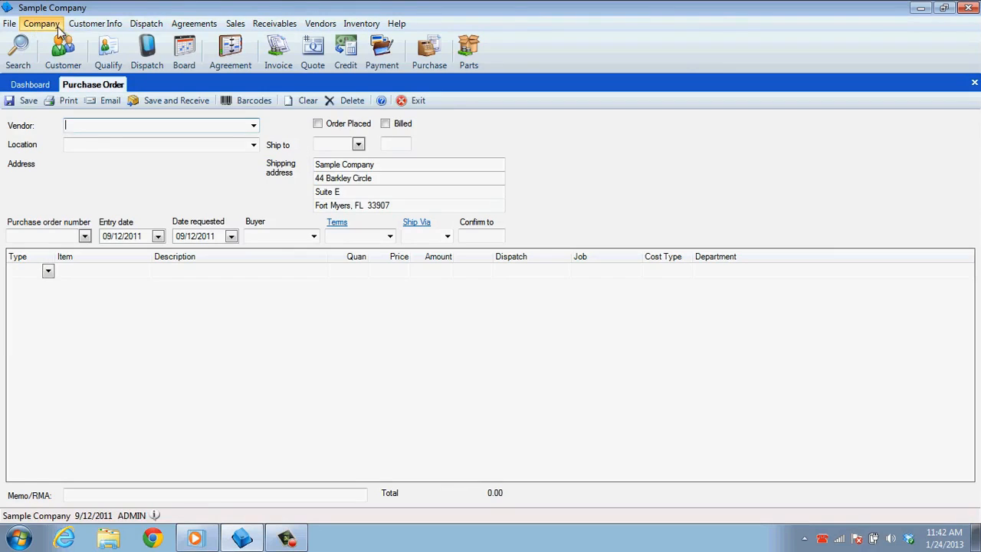
# - Start a separate item receipt for vendor City Supply and fill in the employee who received the goods
pyautogui.click(321, 24)
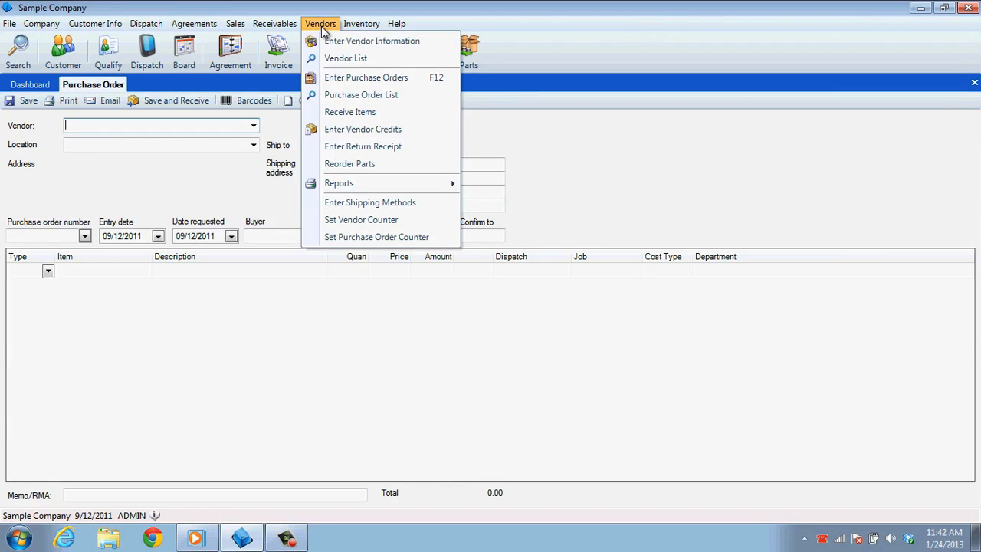
pyautogui.click(389, 112)
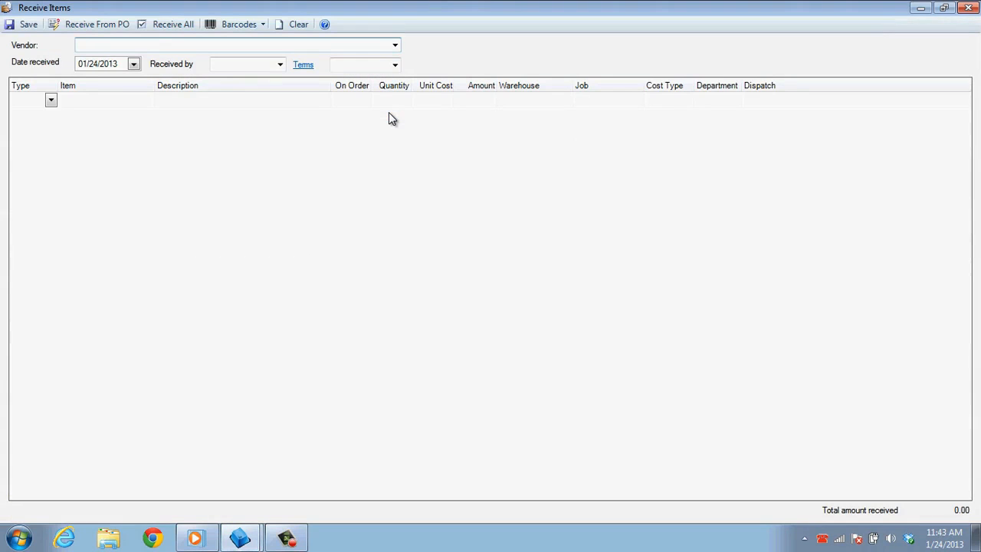
pyautogui.write('City Supply 0038')
pyautogui.press('Tab')
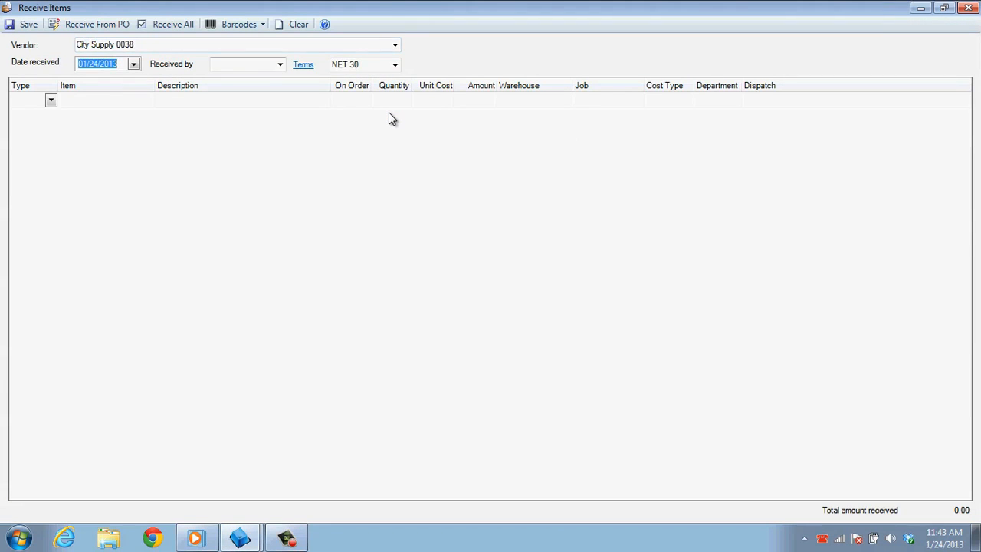
pyautogui.press('Tab')
pyautogui.write('Ma')
pyautogui.press('Tab')
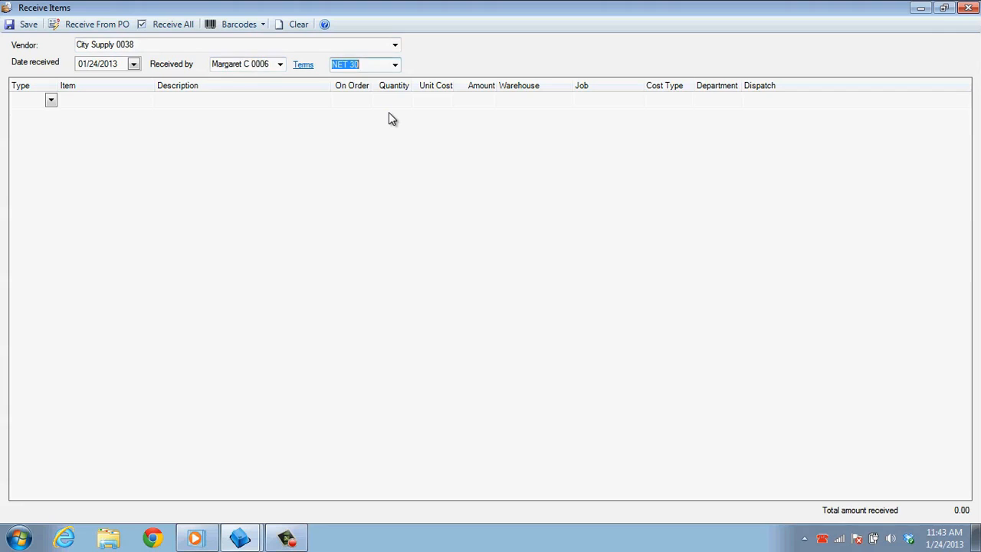
# - Add an Item line for part 1100001 to the receipt with a unit cost of 67
pyautogui.press('Tab')
pyautogui.write('i')
pyautogui.press('Tab')
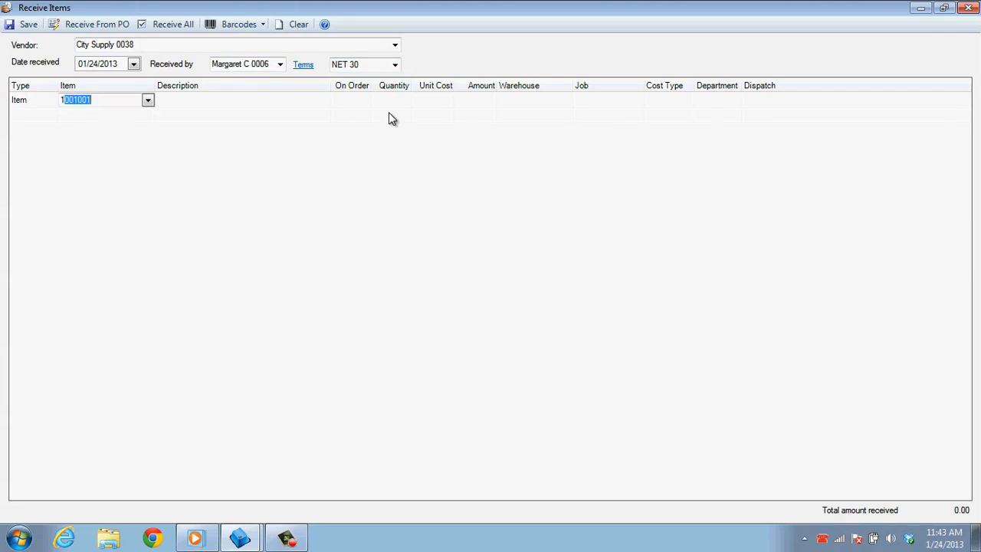
pyautogui.write('1100001')
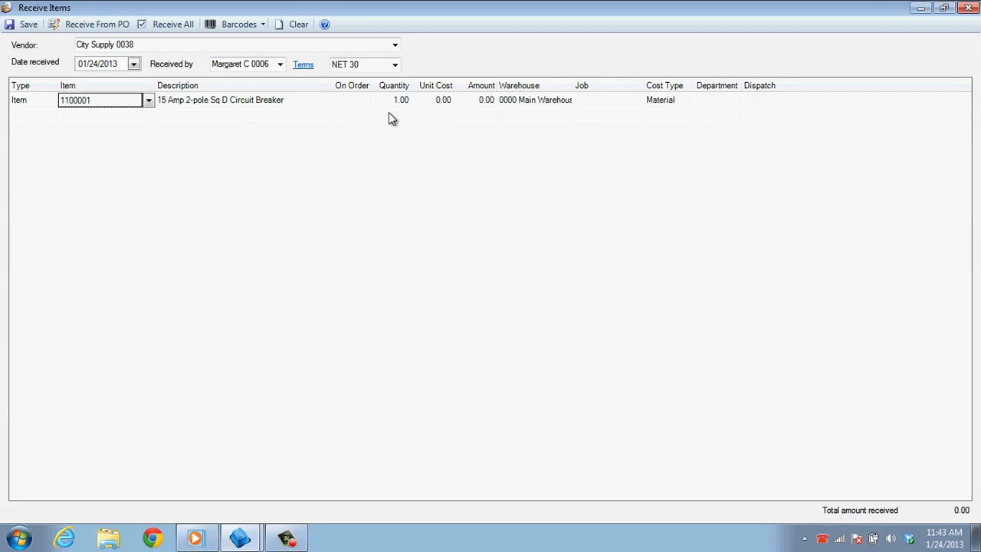
pyautogui.press('Tab')
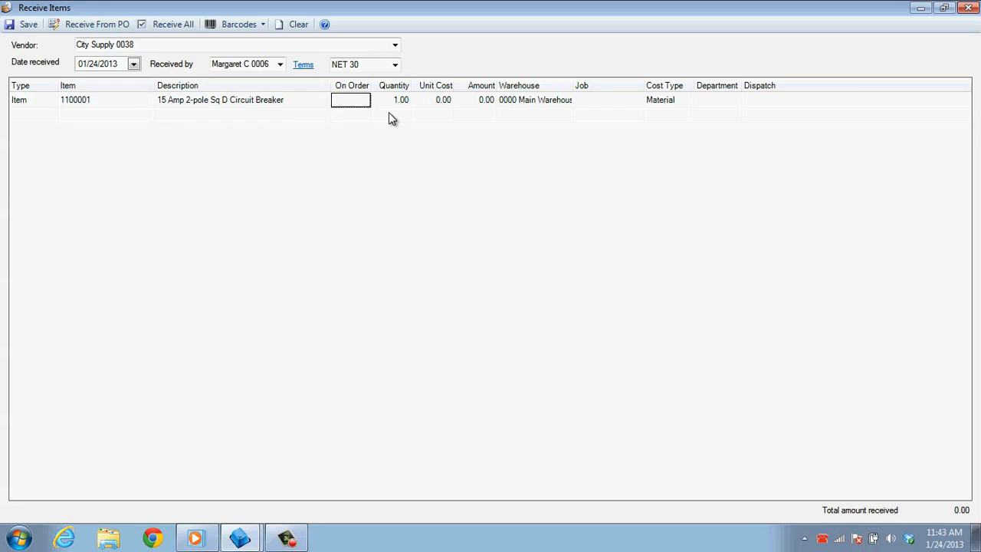
pyautogui.press('Tab')
pyautogui.write('67')
pyautogui.press('Tab')
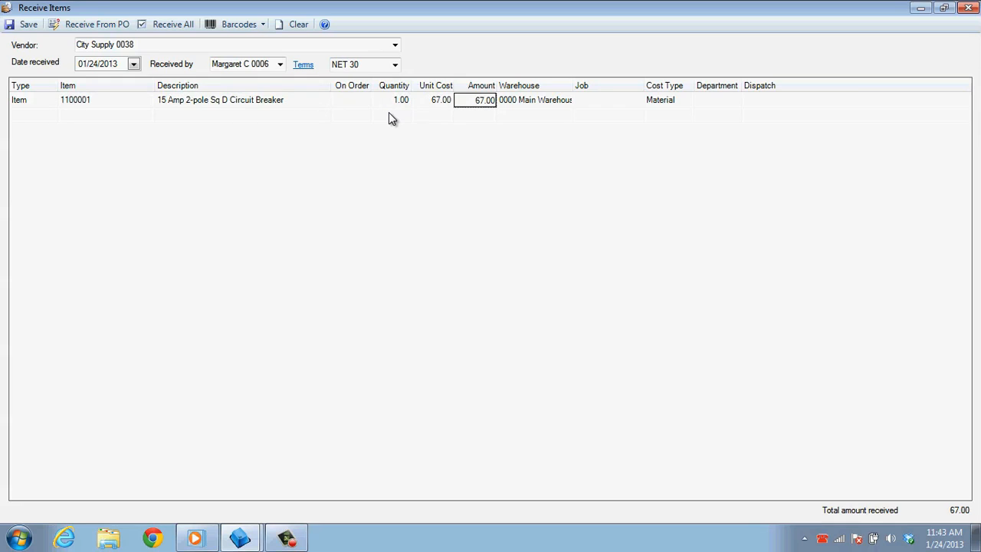
# - Add a second Item line to the receipt for part 1200001, Blue Wire Nuts
pyautogui.click(105, 116)
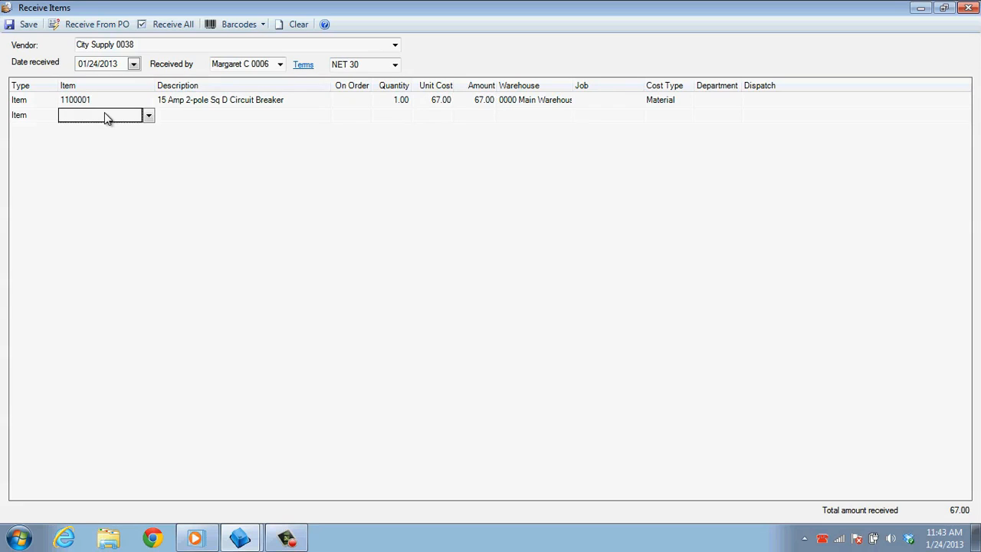
pyautogui.write('12')
pyautogui.press('Return')
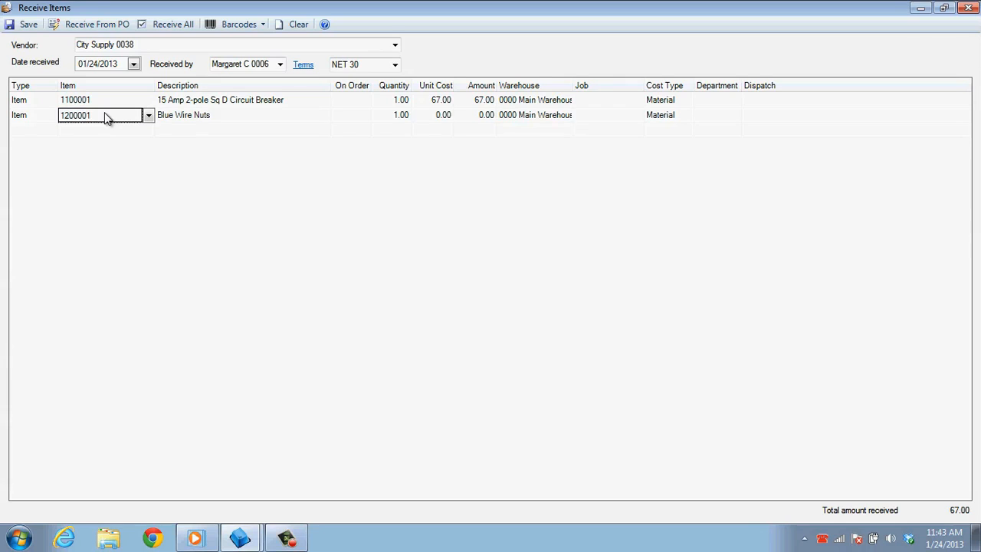